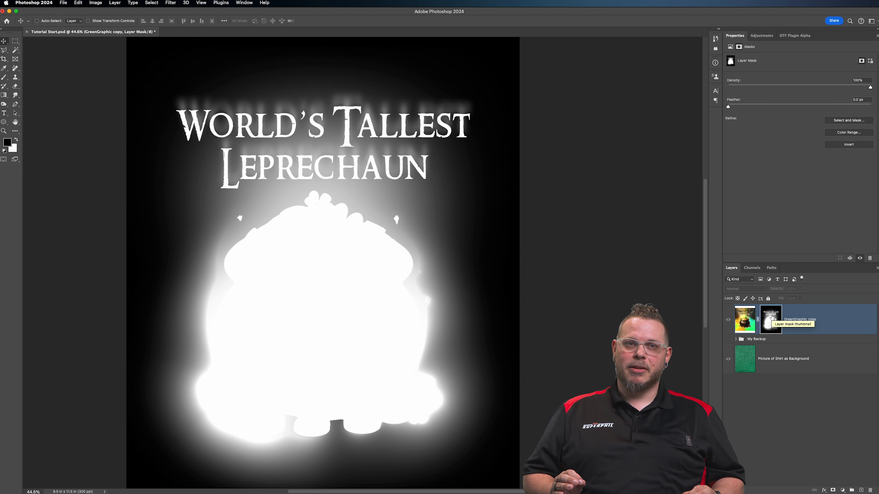
Step: Display the GreenGraphic copy layer mask on the canvas and select its entire contents for copying
left_click(772, 317, "alt")
left_click(745, 274, "alt")
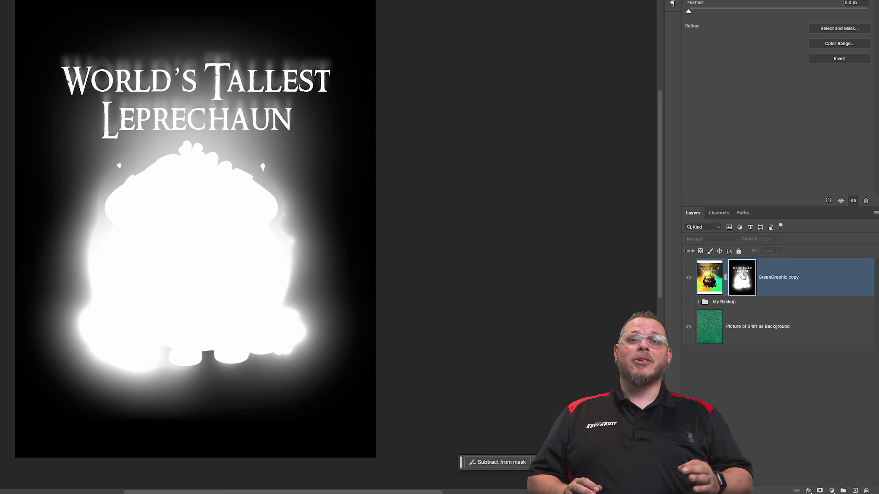
key("super+a")
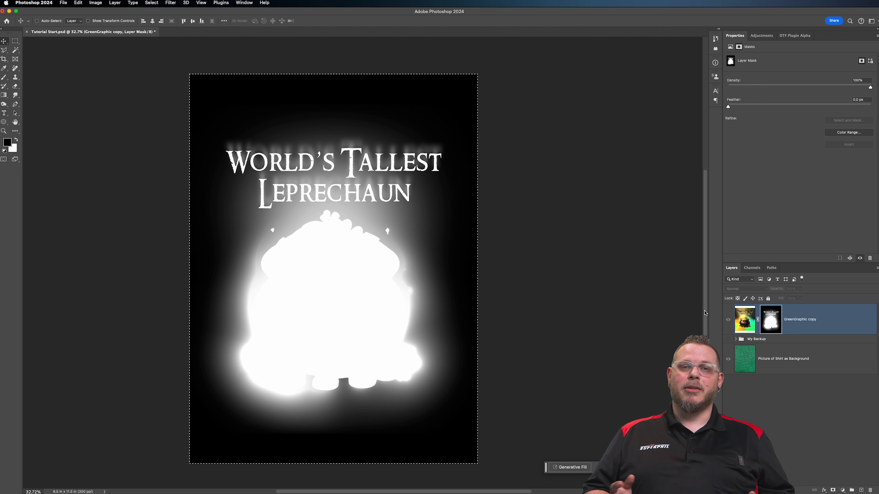
Step: Create a 2550 x 3450 px, 300 pixels/inch grayscale document, paste the copied mask, and merge it down onto the background
key("super+n")
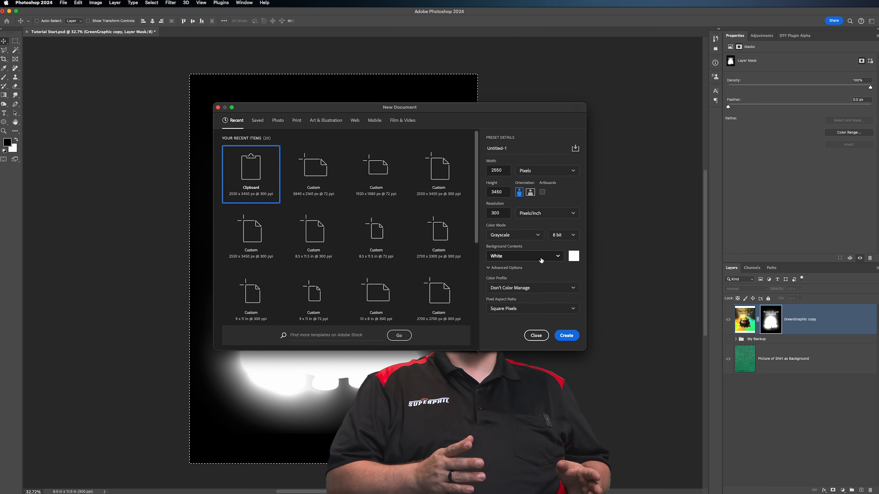
left_click(566, 336)
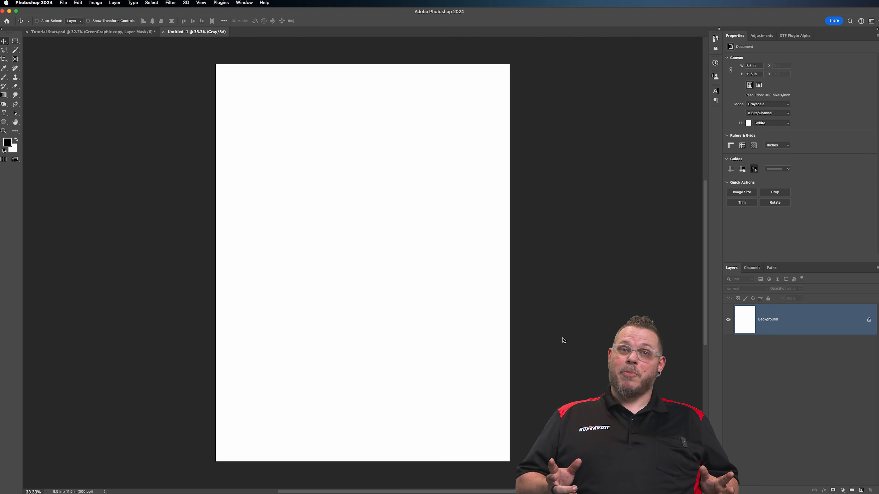
key("super+v")
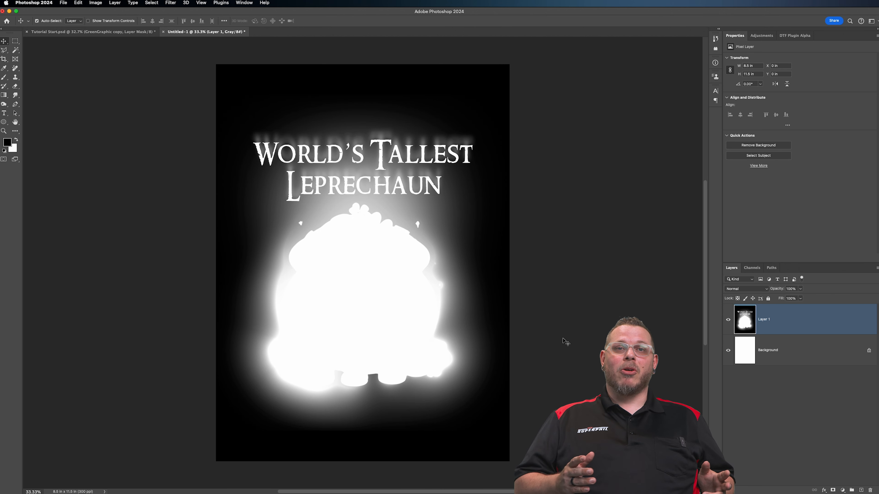
key("super+e")
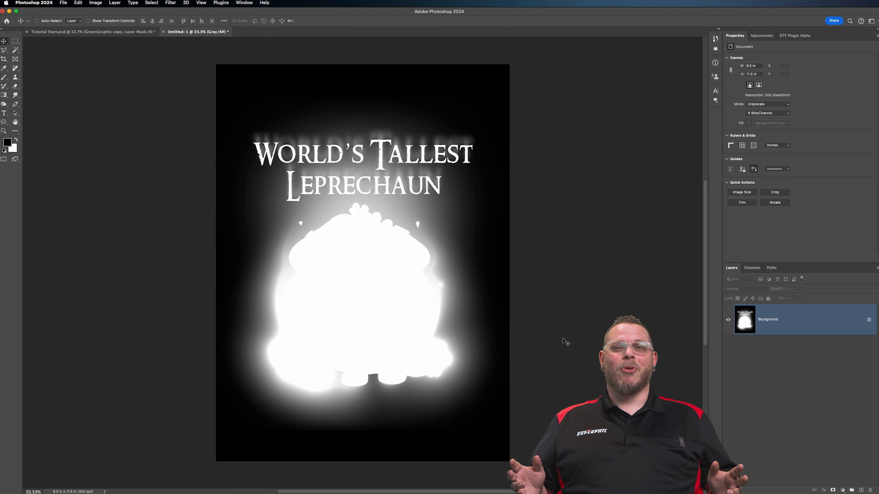
left_click(95, 3)
left_click(194, 32)
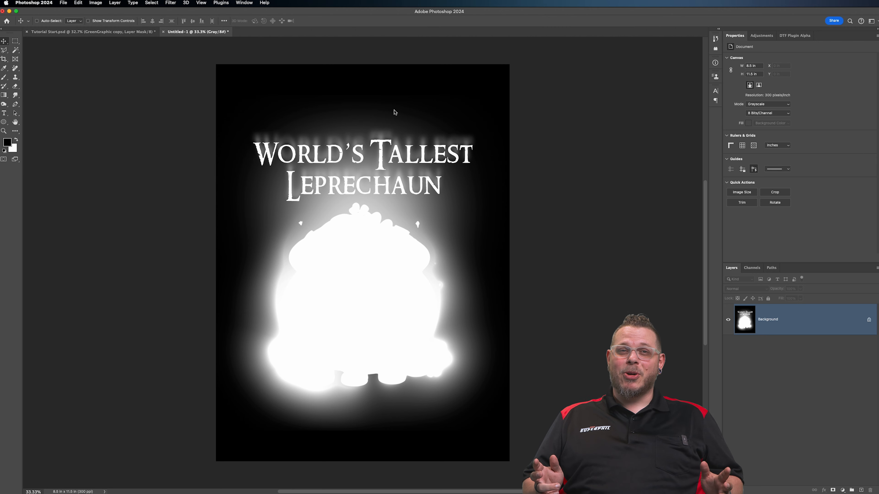
left_click_drag(765, 318, 783, 318)
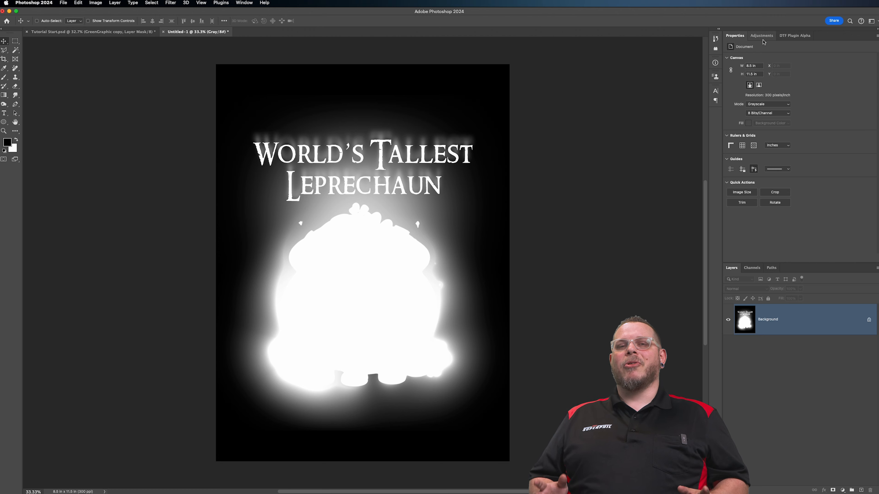
Step: Add a Curves adjustment layer above the pasted mask image and save a history snapshot of the document
left_click(763, 37)
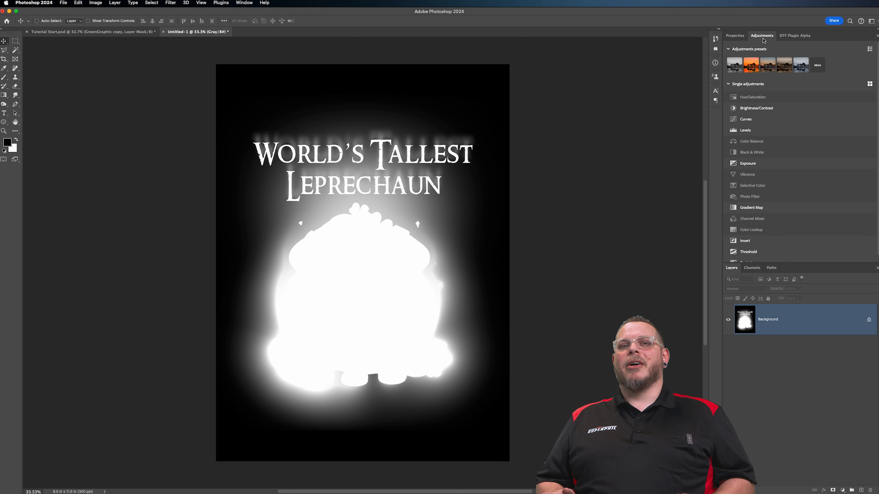
left_click(745, 121)
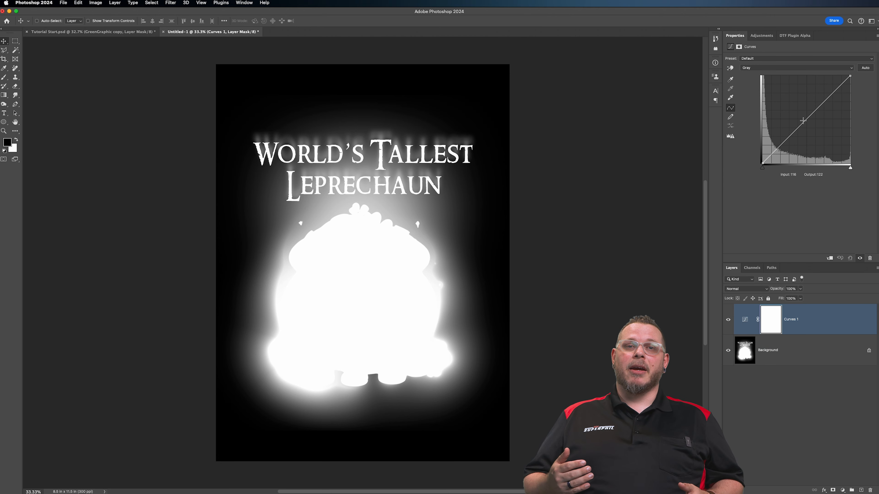
left_click(244, 2)
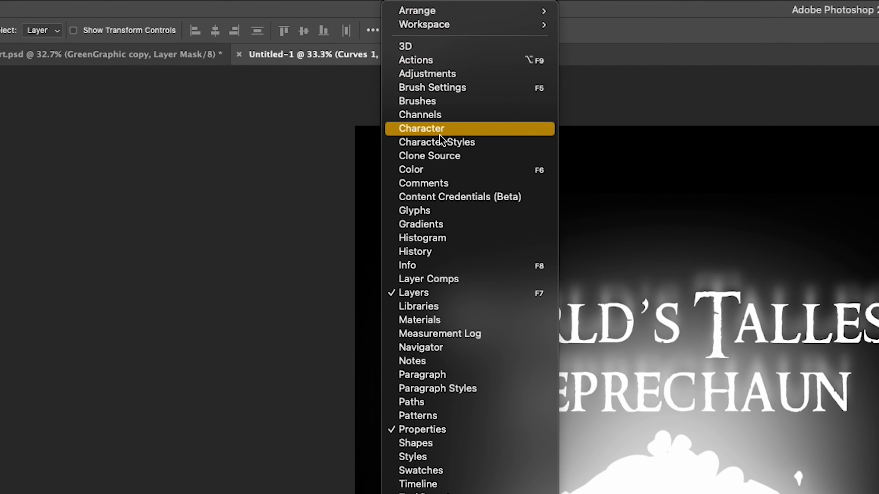
left_click(451, 251)
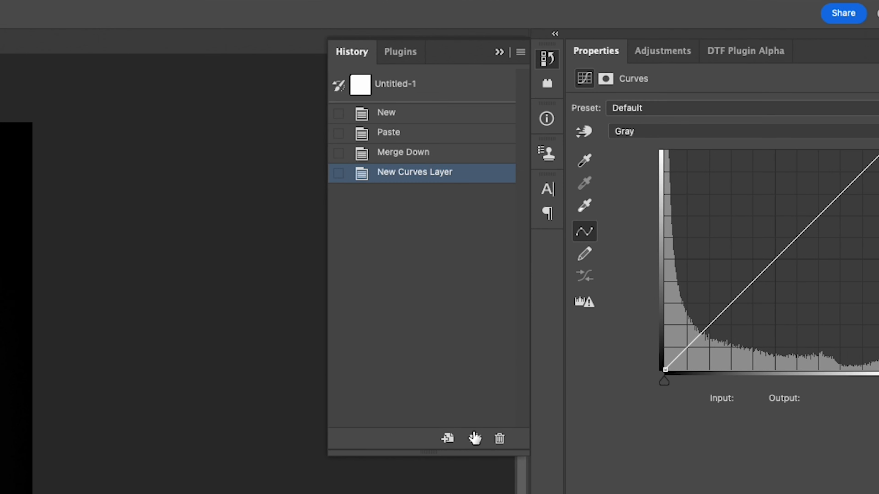
left_click(475, 438)
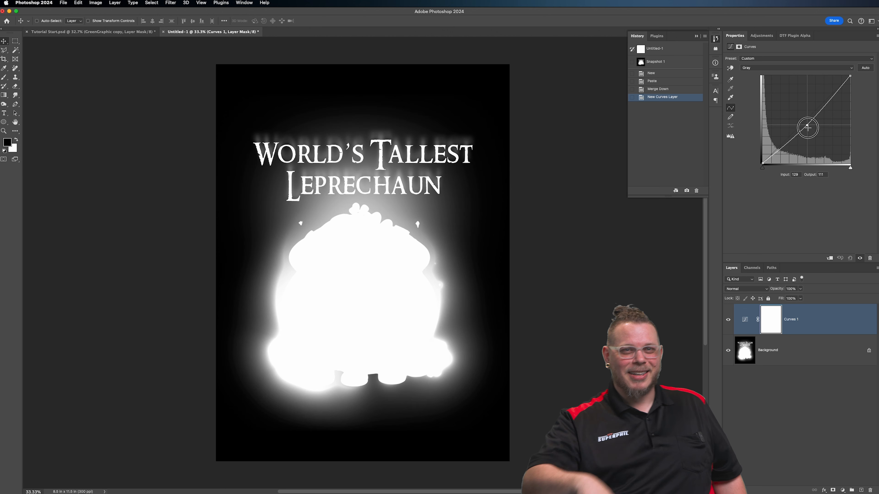
Step: Darken the midtones with the curve and paint black on the Curves mask around the title with a large soft brush
left_click_drag(809, 116, 810, 143)
left_click(769, 319)
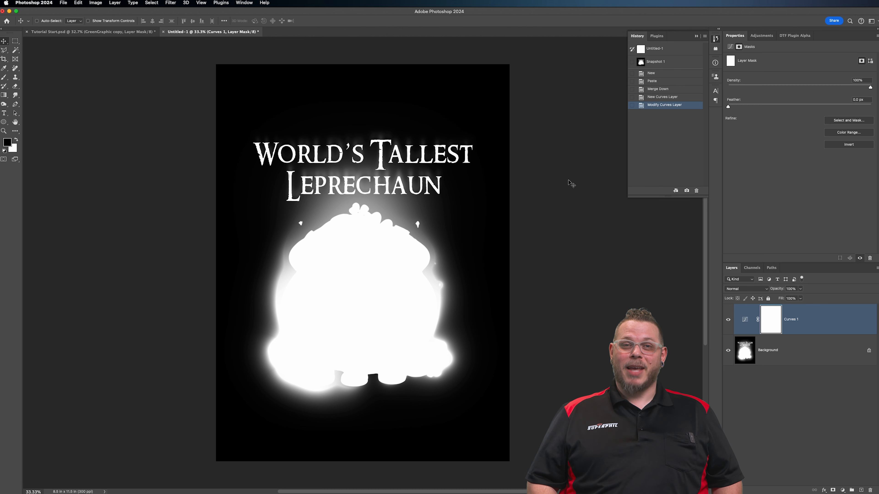
key("b")
right_click(397, 86)
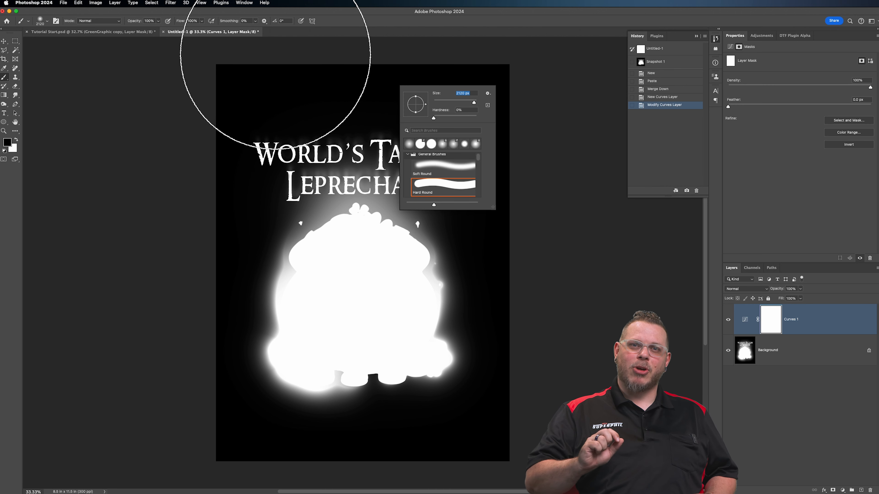
key("Return")
left_click_drag(285, 55, 442, 51)
left_click(441, 54)
key("v")
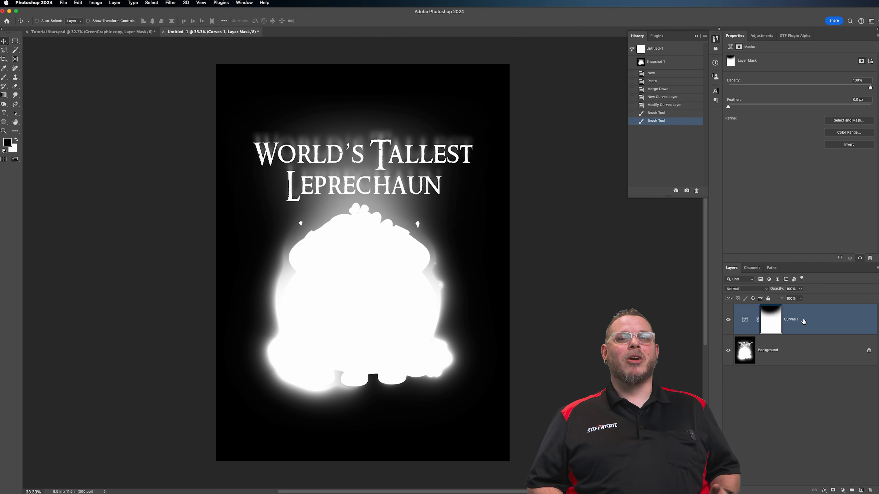
Step: Merge the visible layers and convert the document to a 300 pixels/inch Bitmap with a Round halftone screen at 35 lines/inch and 22 degrees
key("super+shift+e")
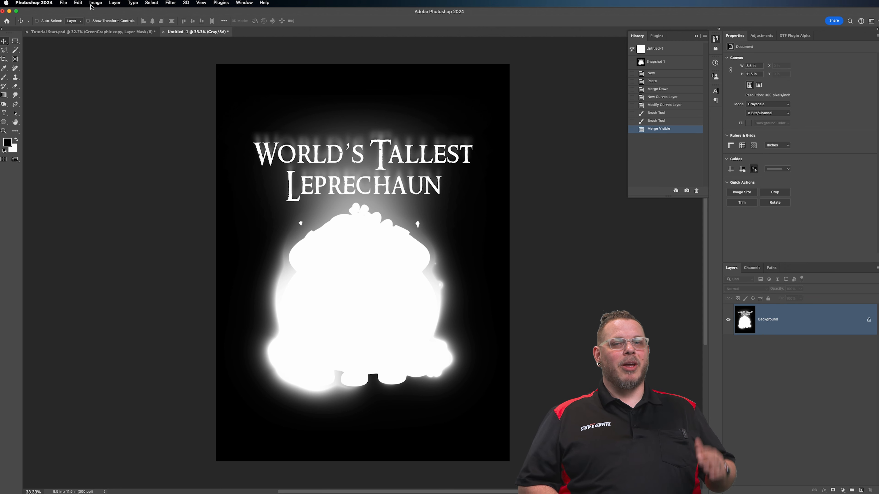
left_click(94, 3)
mouse_move(98, 15)
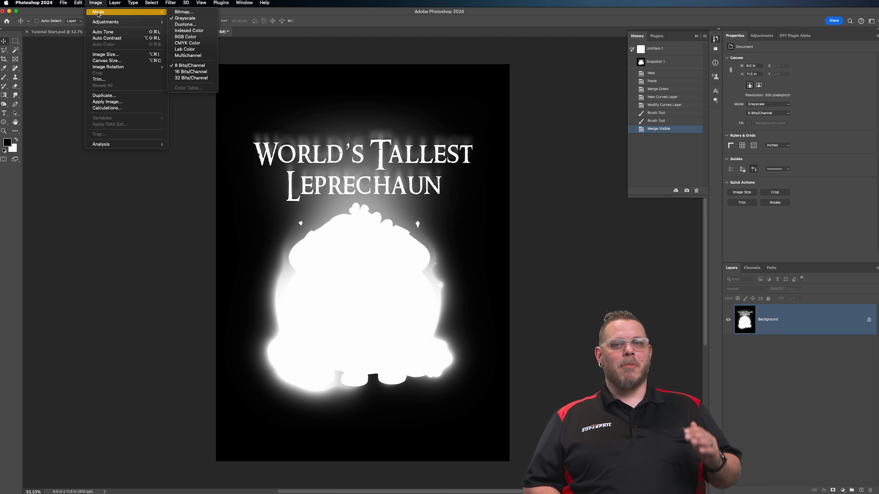
left_click(178, 12)
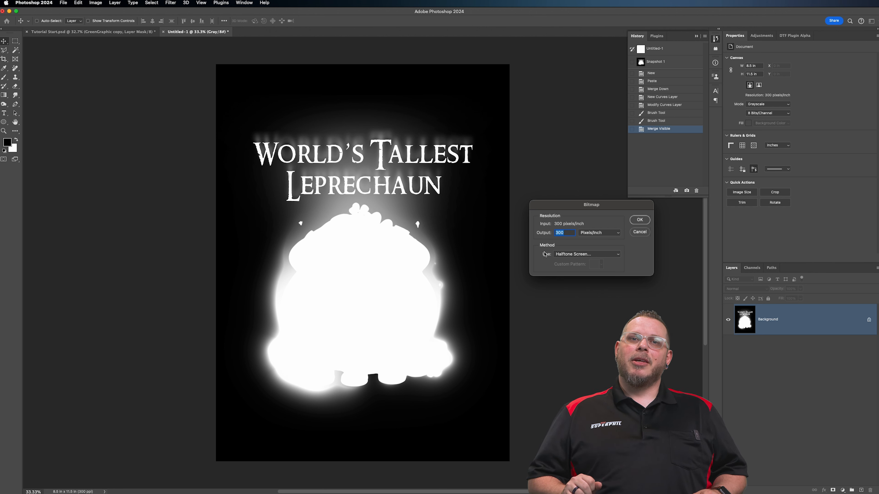
left_click(639, 220)
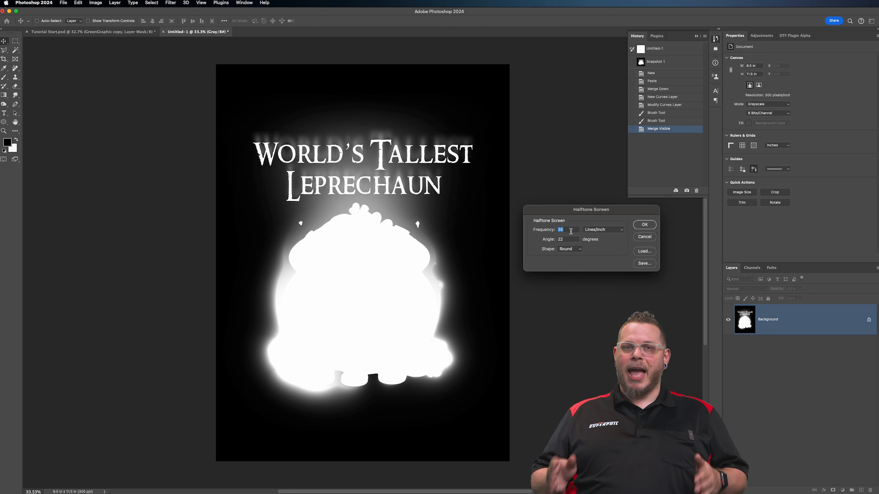
left_click(576, 249)
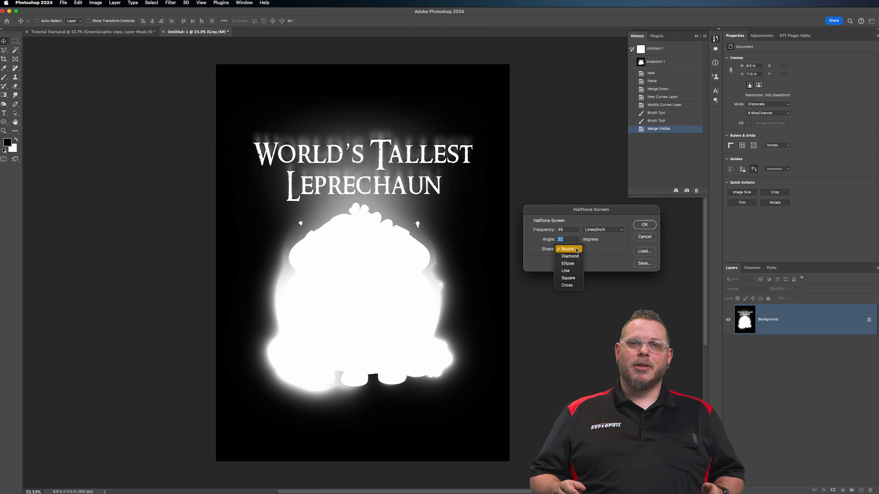
left_click(577, 250)
left_click(638, 225)
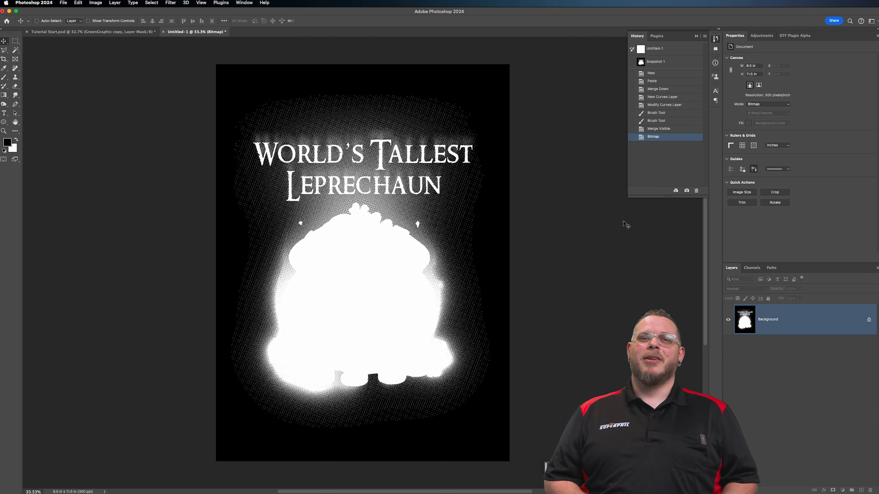
Step: Select the whole halftone image for copying and return to Tutorial Start.psd to paste it into the GreenGraphic copy layer mask
key("super+a")
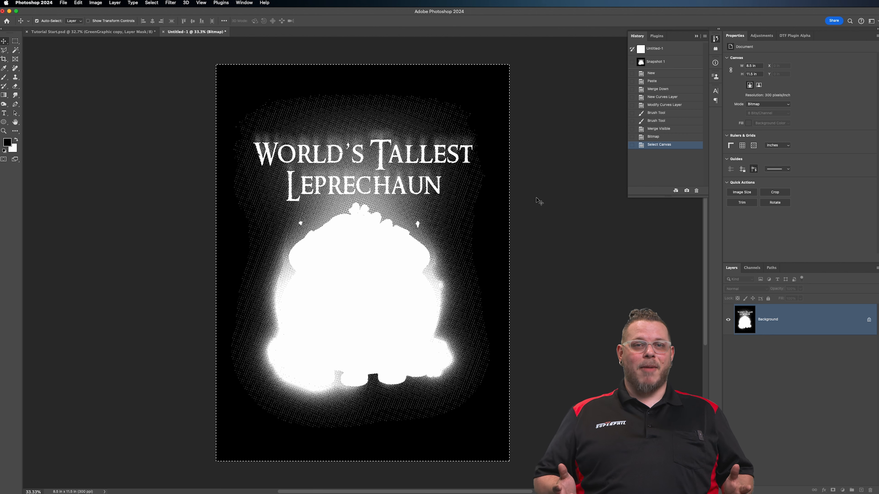
left_click(118, 32)
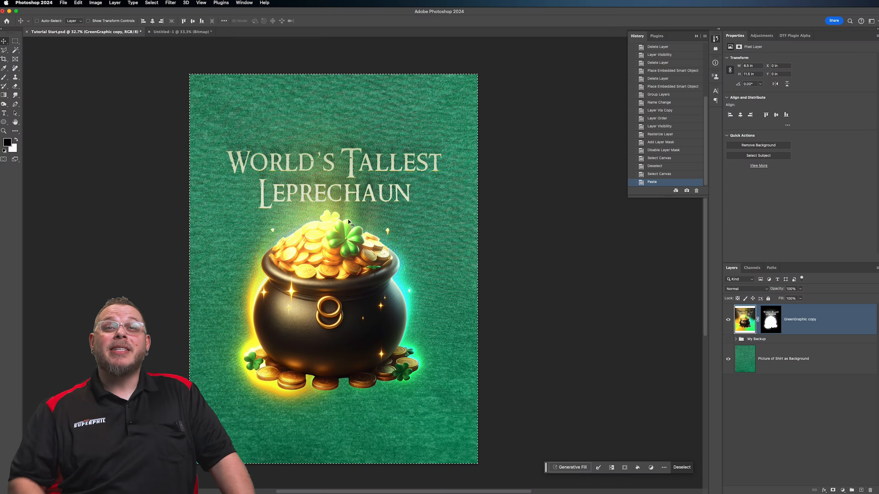
Step: Inspect the halftone dots around the gold coins and hide the Boring Color Instead of Texture layer
scroll(309, 226, "up", 4)
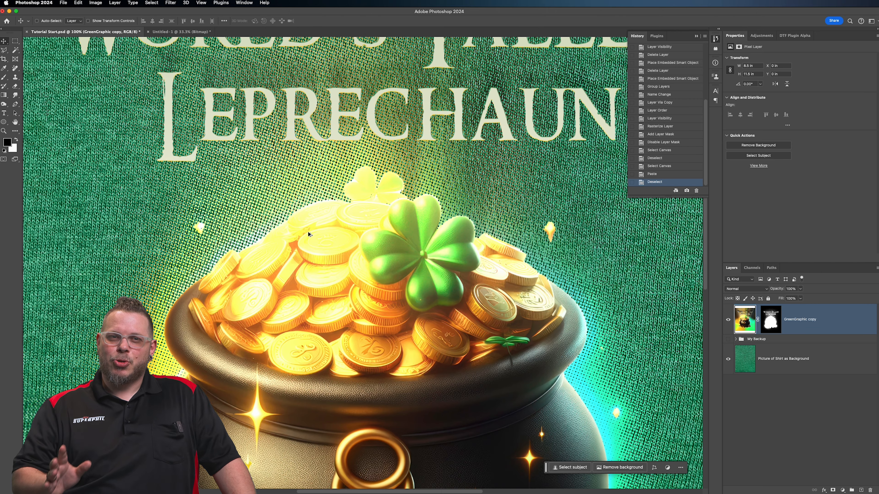
left_click_drag(260, 197, 145, 237)
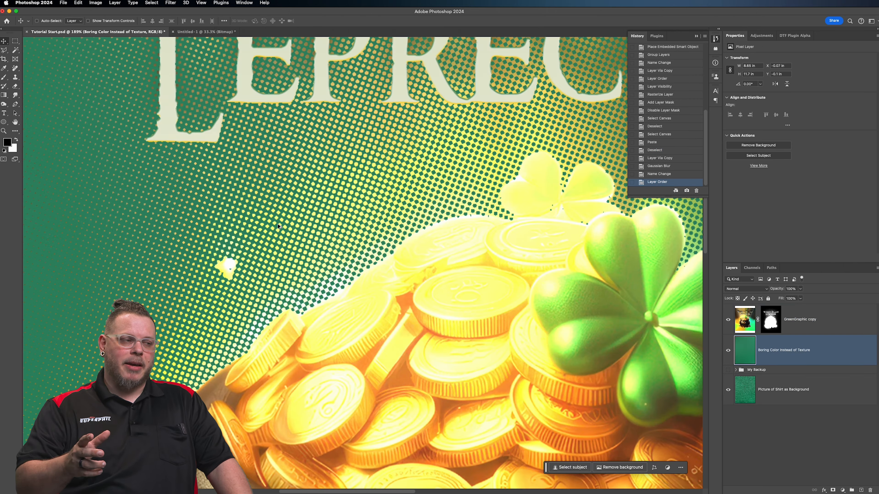
left_click_drag(401, 231, 410, 259)
left_click(728, 351)
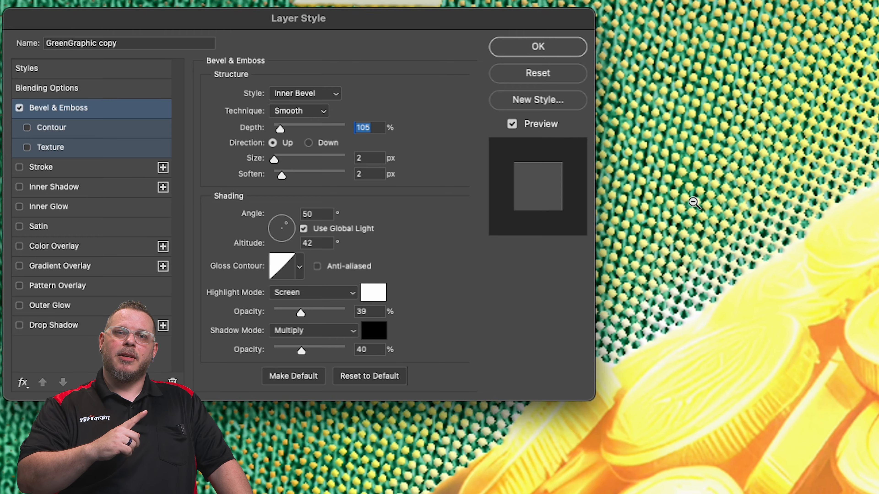
Step: Preview the Bevel & Emboss effect on the GreenGraphic copy halftone dots and turn off that layer's effects
scroll(694, 204, "up", 2)
left_click_drag(699, 168, 825, 208)
scroll(869, 284, "down", 5)
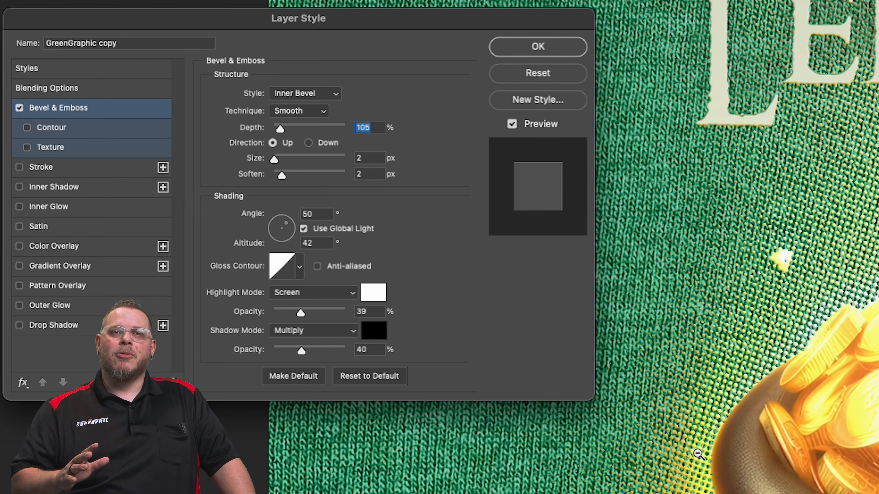
scroll(698, 453, "up", 8)
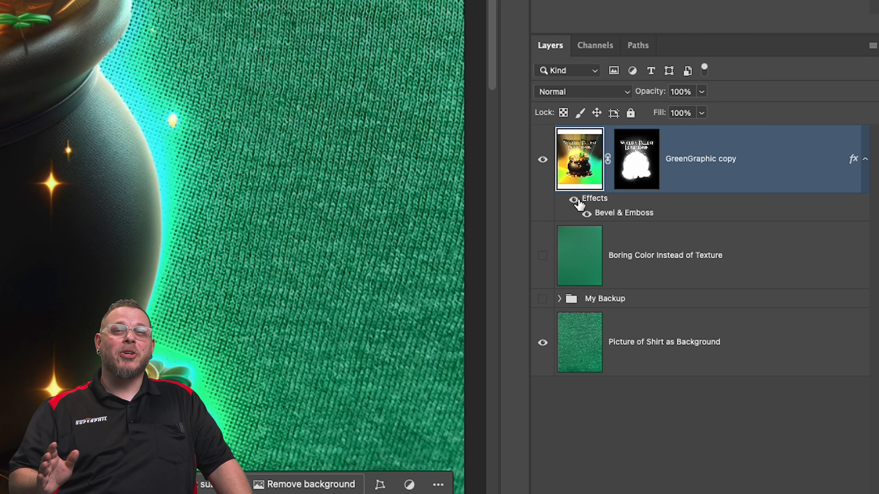
left_click(574, 200)
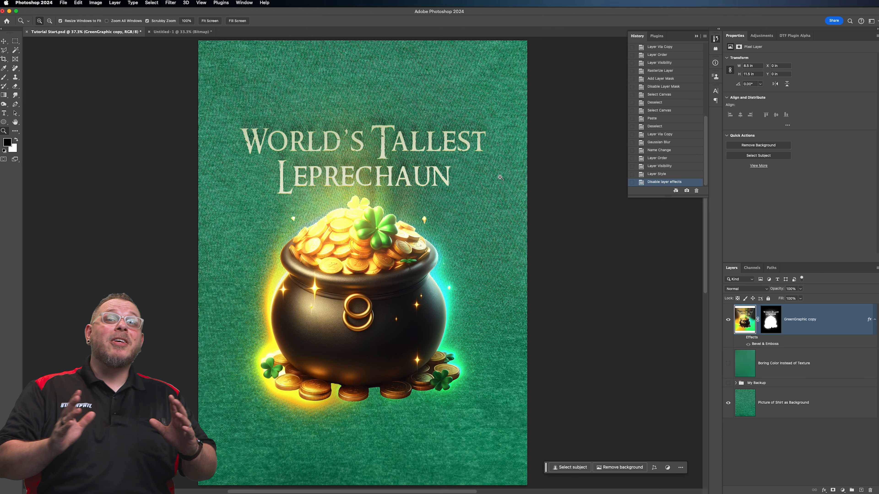
scroll(419, 203, "up", 4)
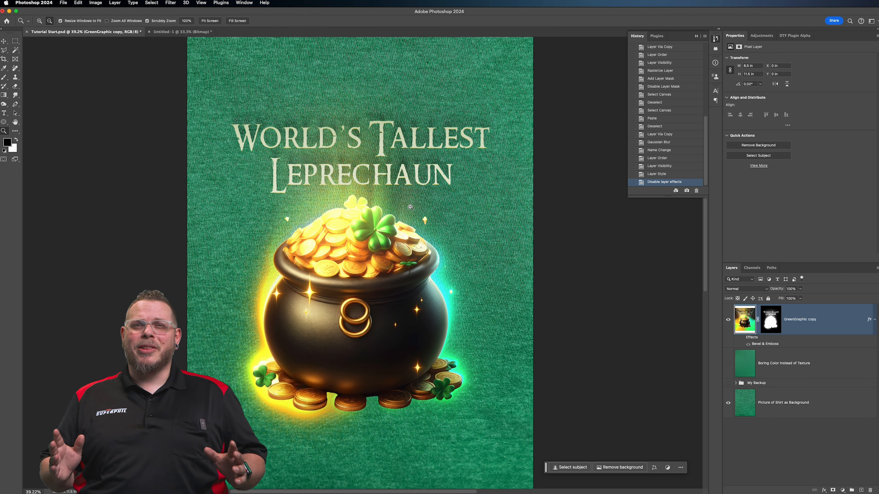
left_click_drag(367, 196, 387, 185)
key("v")
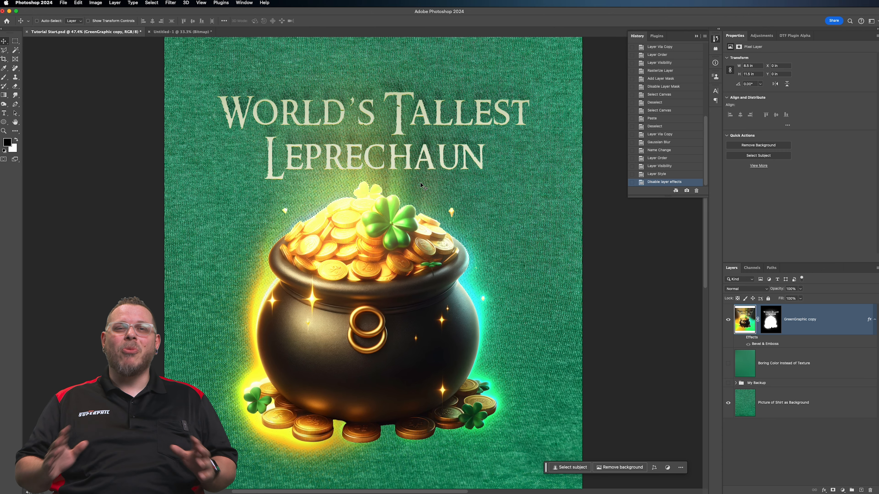
key("super+Tab")
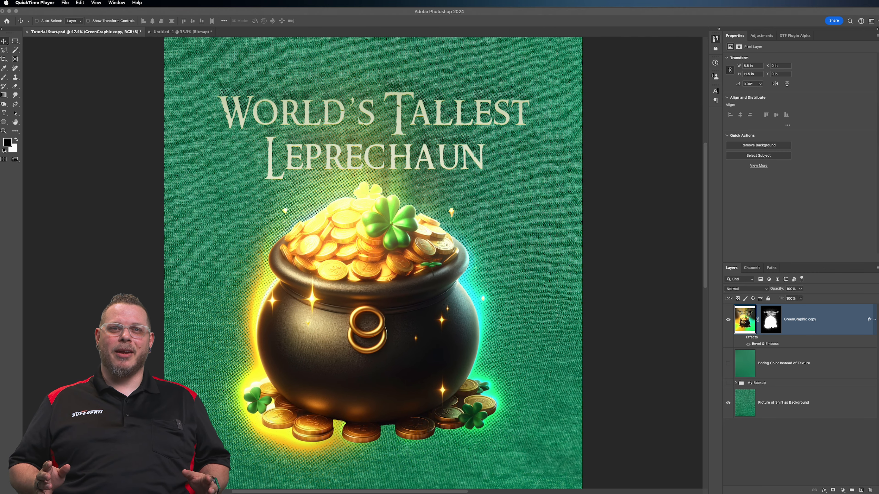
Step: Switch to the Untitled-1 document and revert it to Snapshot 1, before the bitmap conversion
left_click(186, 34)
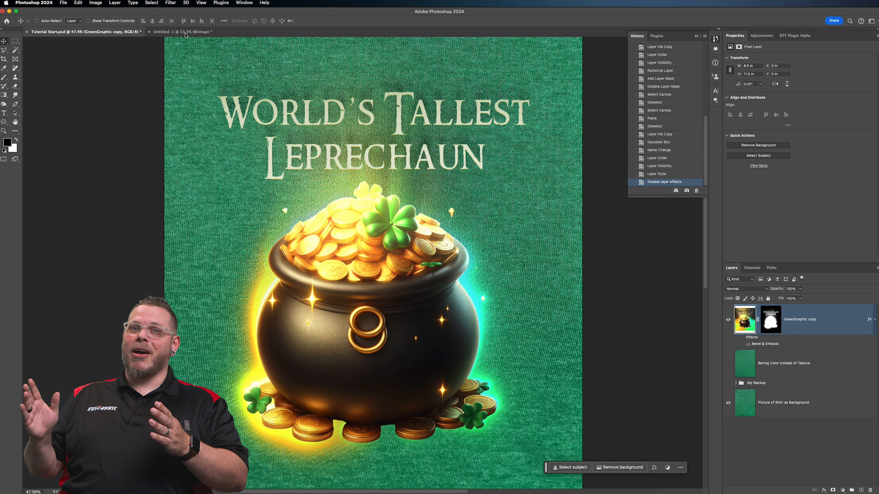
left_click(186, 33)
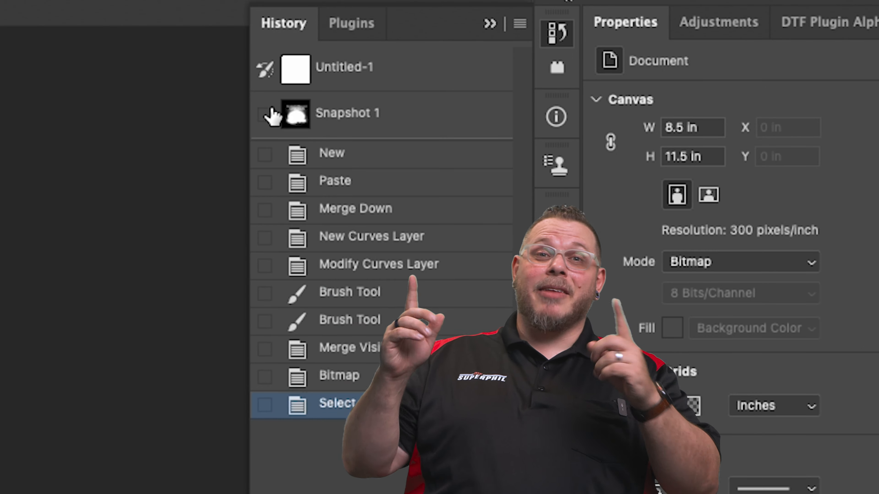
left_click(328, 114)
Step: Tighten the glow with the Curves 1 adjustment by raising the black point and setting the upper curve point to input 196, output 110
left_click_drag(762, 167, 793, 169)
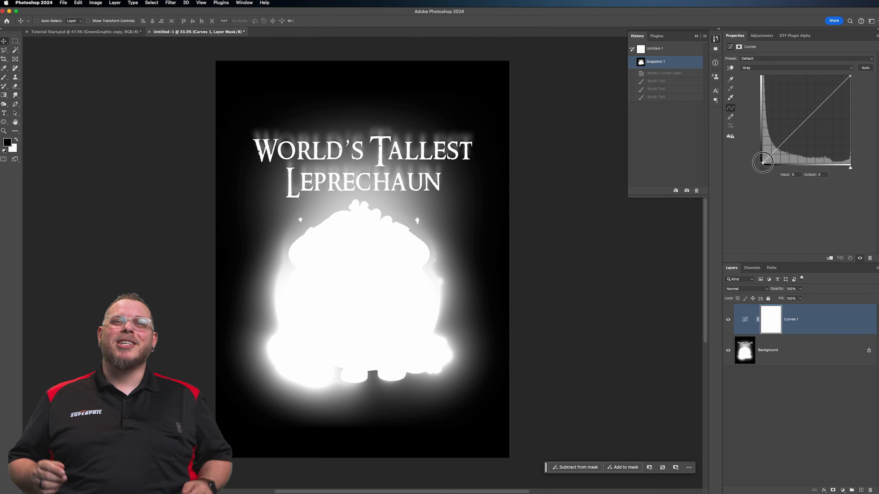
left_click_drag(821, 121, 831, 129)
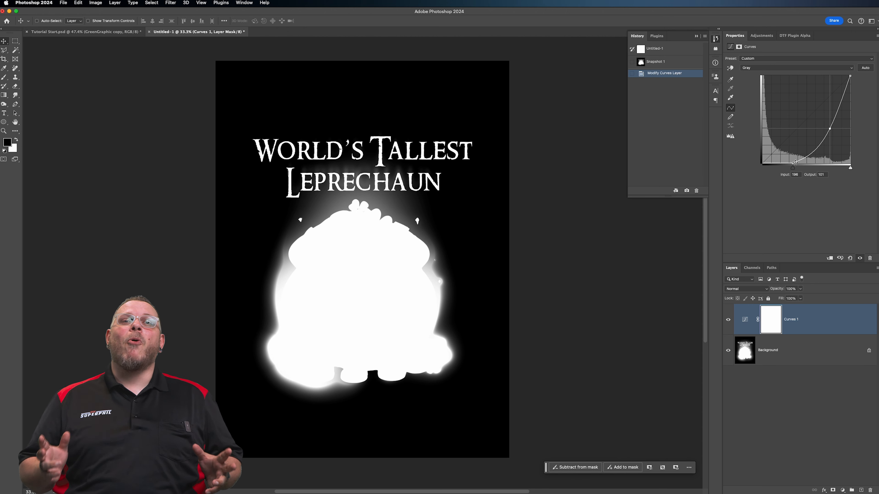
left_click_drag(777, 166, 765, 168)
left_click_drag(829, 128, 830, 126)
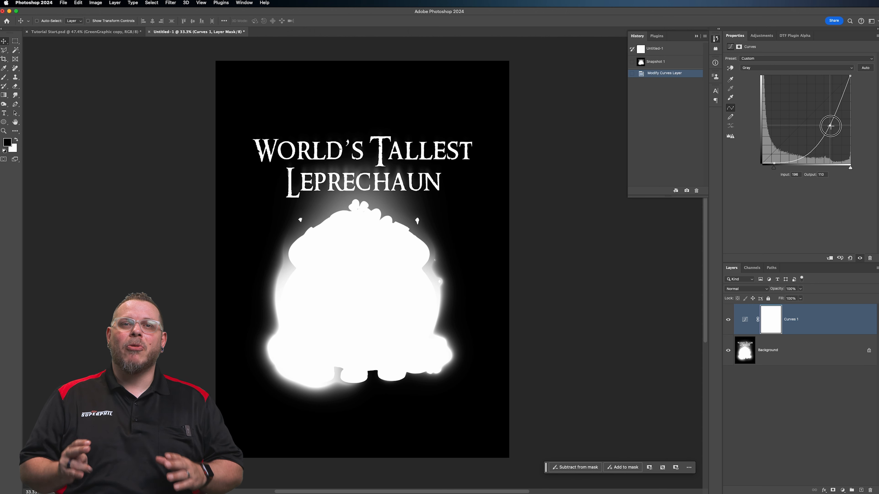
Step: Paint on the Curves 1 layer mask to restore the soft glow above the title, and merge the adjustment into the Background
left_click(771, 319)
key("b")
mouse_move(316, 40)
left_mouse_down()
mouse_move(318, 77)
mouse_move(457, 59)
mouse_move(285, 69)
mouse_move(390, 39)
mouse_move(489, 29)
left_mouse_up()
key("x")
key("v")
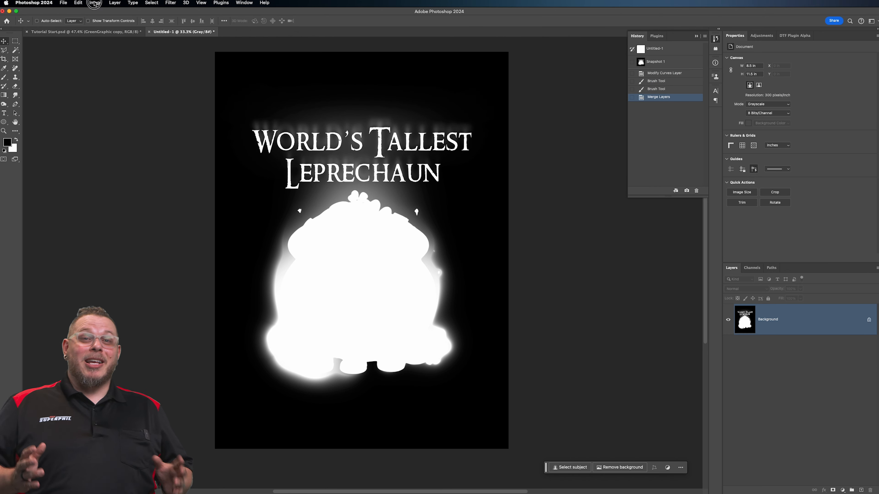
Step: Convert the document to Bitmap with a Round halftone screen at 35 lines/inch and 22 degrees
left_click(95, 2)
mouse_move(104, 12)
left_click(184, 12)
left_click(634, 220)
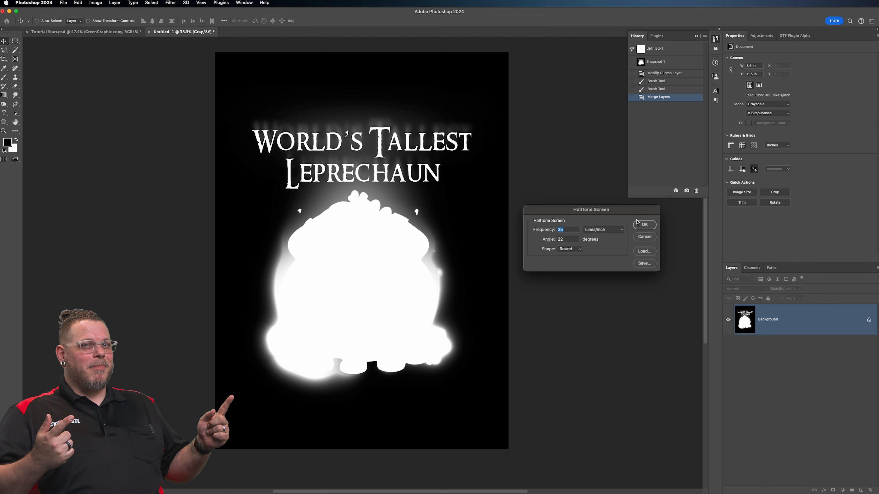
left_click(638, 223)
Step: Copy the whole halftone image and paste it in place into the GreenGraphic copy layer mask in Tutorial Start.psd
key("super+a")
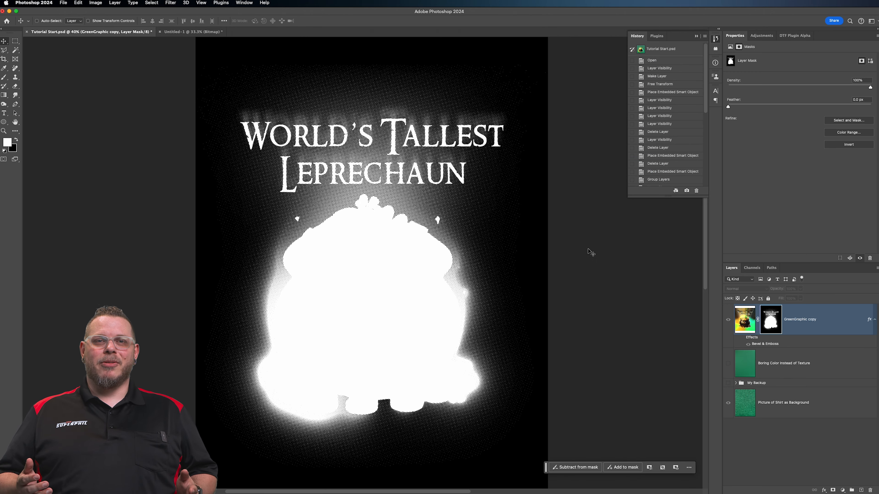
key("super+shift+v")
key("super+d")
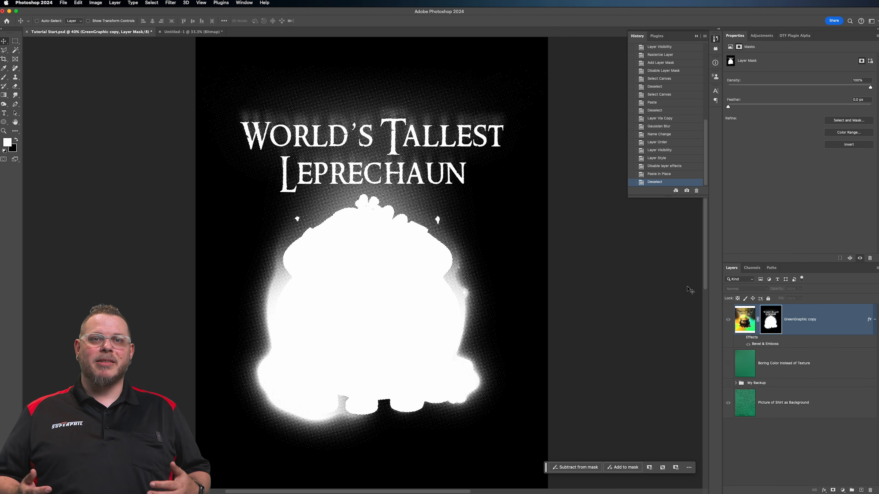
left_click(749, 318)
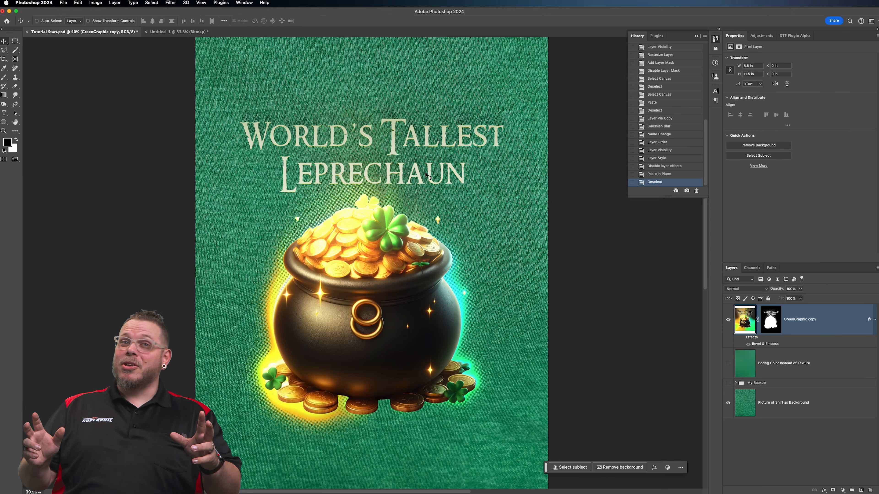
Step: Apply the Minimum filter to the GreenGraphic copy layer mask with a radius of 0.5 pixels, preserving Roundness
scroll(316, 122, "up", 5)
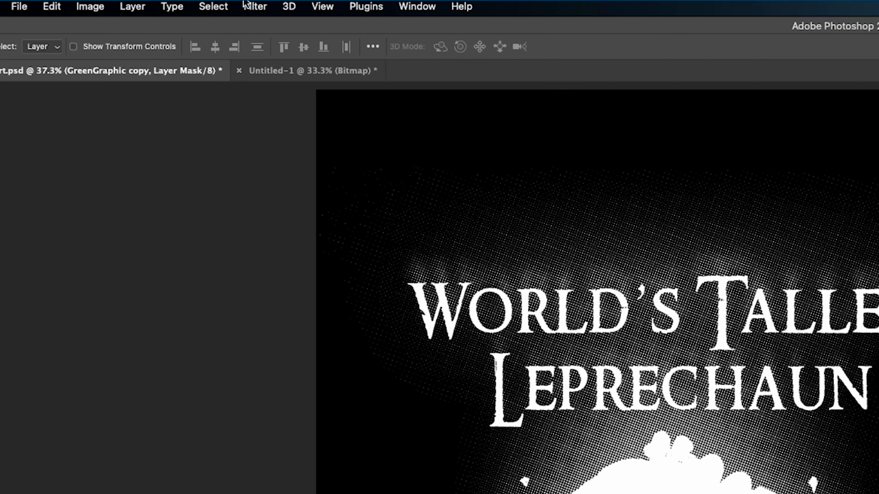
left_click(171, 3)
mouse_move(324, 329)
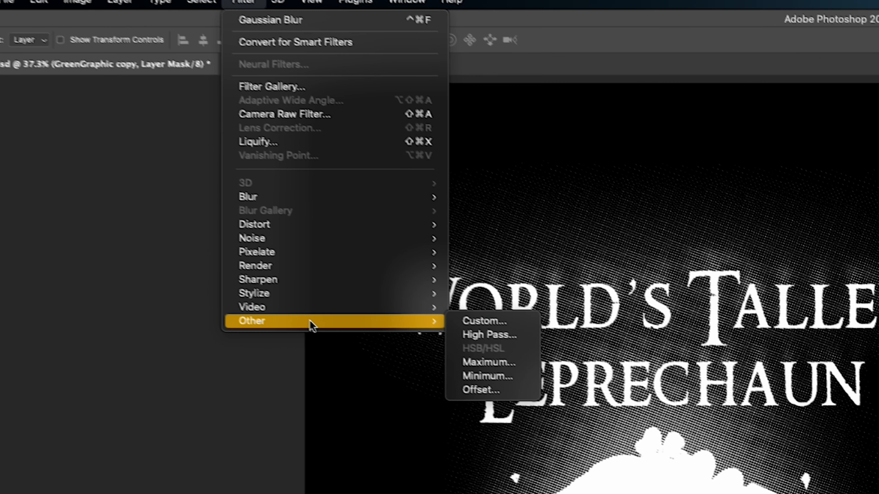
left_click(517, 385)
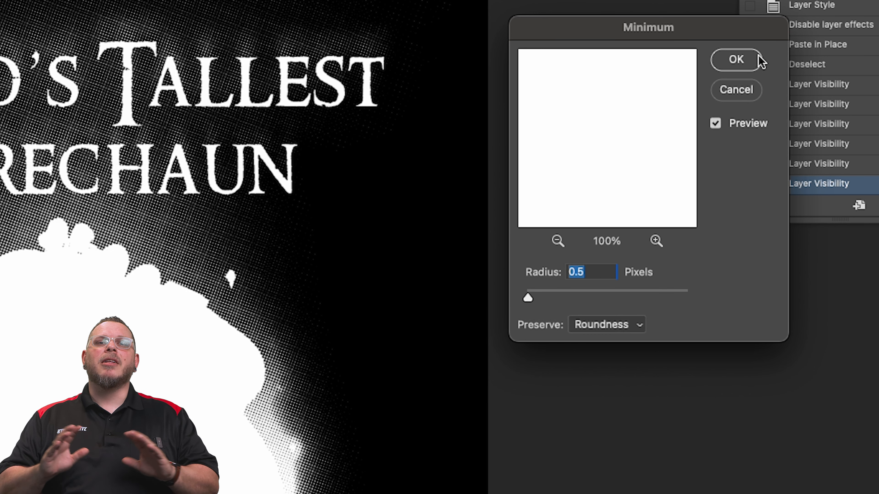
left_click(758, 58)
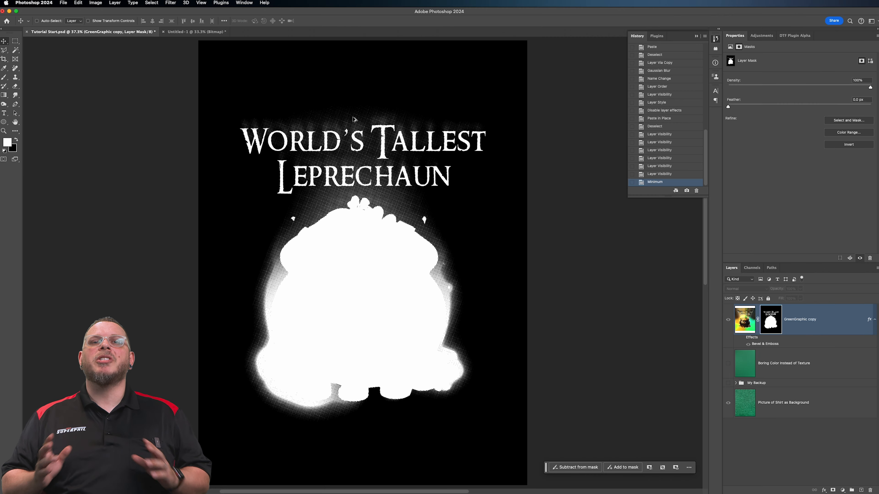
scroll(353, 118, "up", 5)
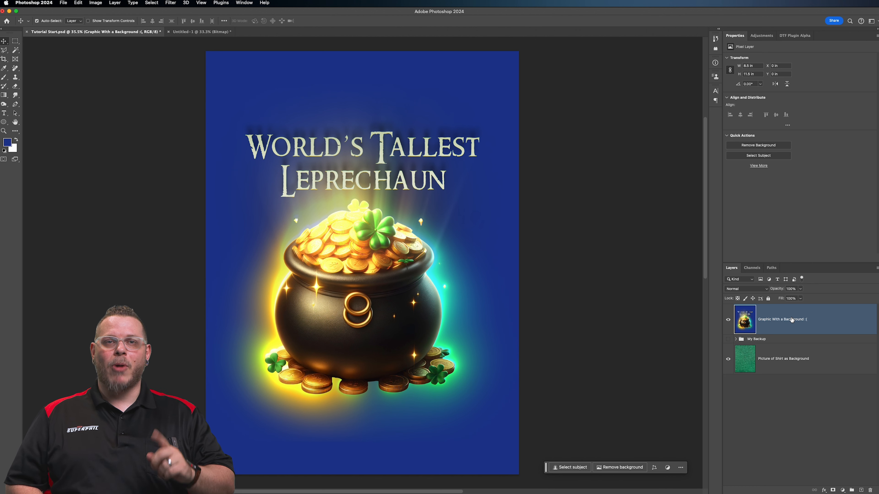
Step: Duplicate the Graphic With a Background layer and add a new layer on top filled with the graphic's blue background color
key("super+j")
key("super+j")
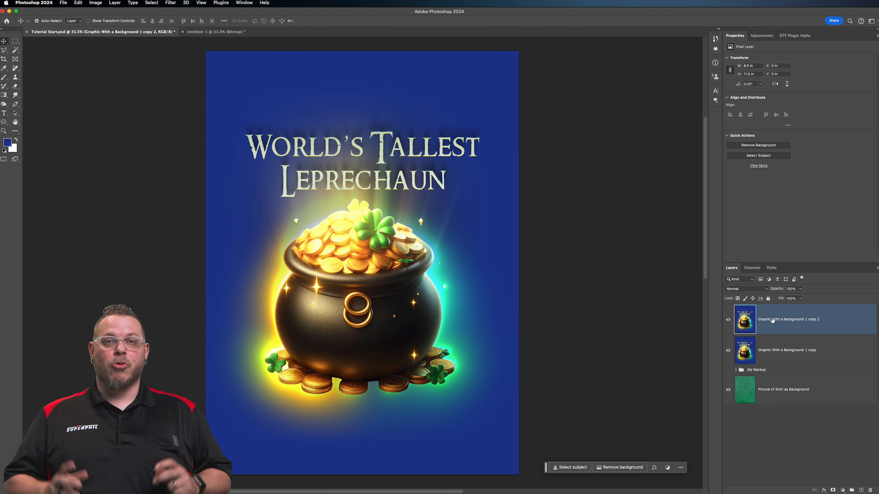
key("shift+super+n")
left_click(651, 214)
key("b")
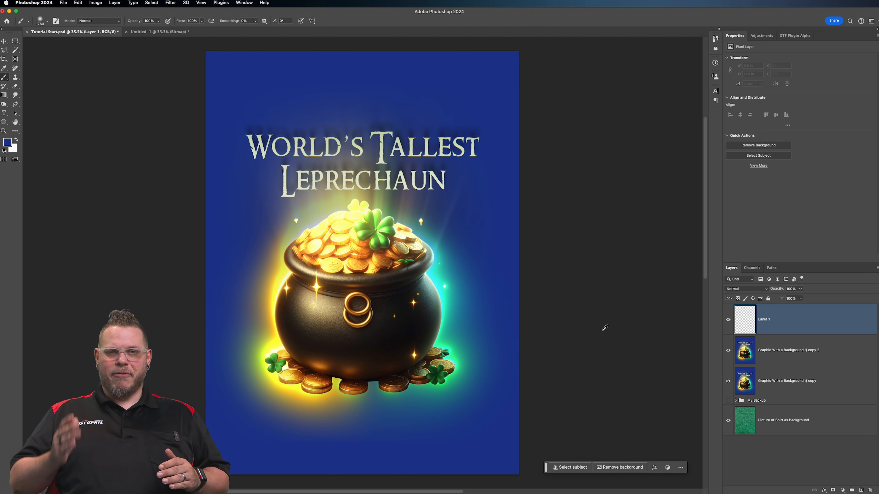
key("alt+BackSpace")
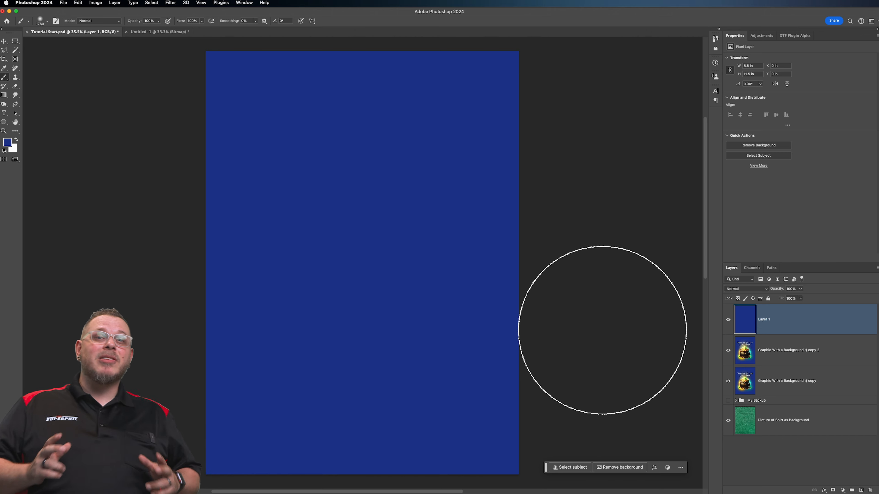
Step: Set the blend mode of the blue Layer 1 to Difference
key("v")
left_click(732, 291)
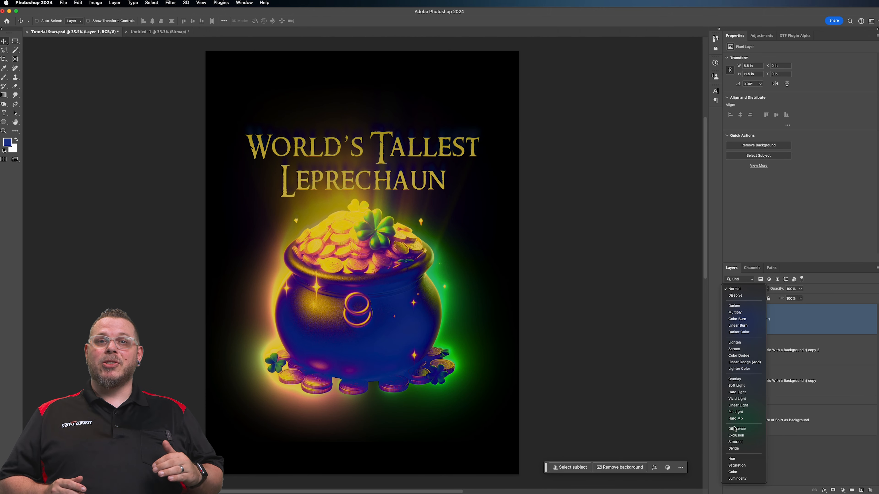
left_click(734, 429)
Step: Merge Layer 1 with the second copy of the background graphic and desaturate the merged layer
left_click(762, 351, "shift")
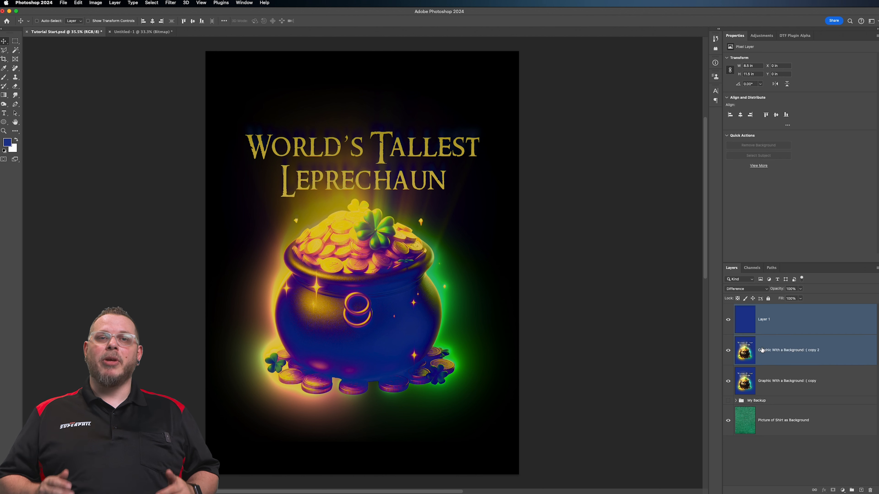
key("super+e")
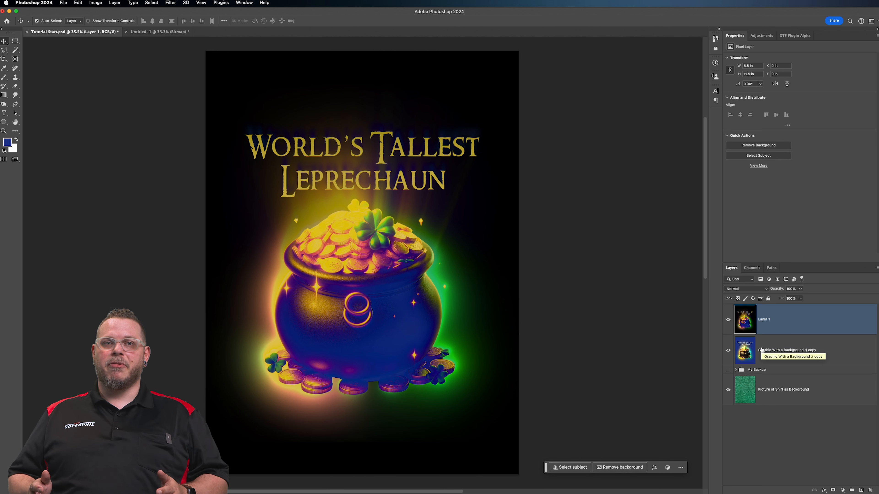
key("super+shift+u")
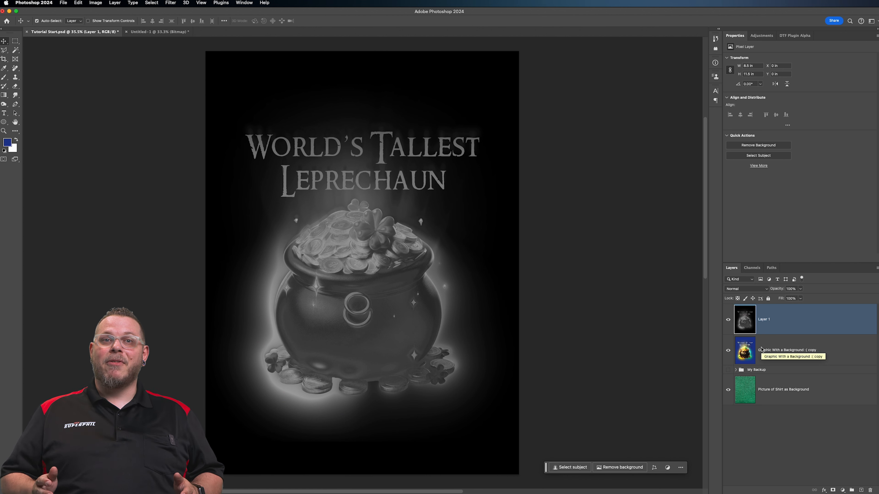